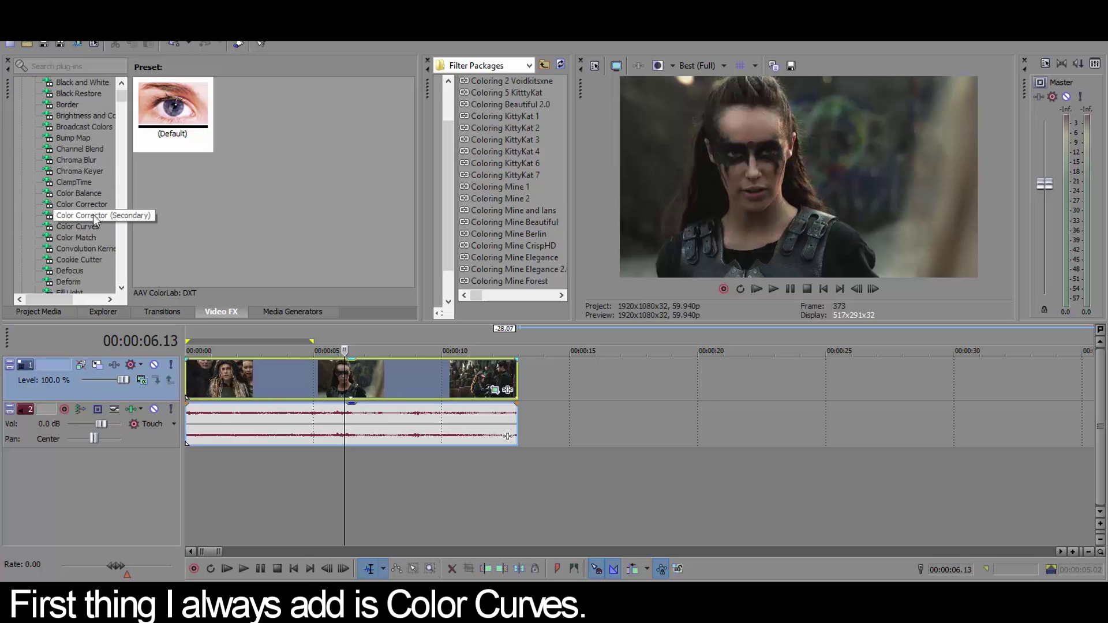
Step: Add a default Color Curves effect to the video track and shape its RGB curve into a contrast-boosting S-curve
{"action": "left_click_drag", "start_coordinate": [92, 223], "coordinate": [267, 176]}
{"action": "left_click_drag", "start_coordinate": [141, 389], "coordinate": [140, 392]}
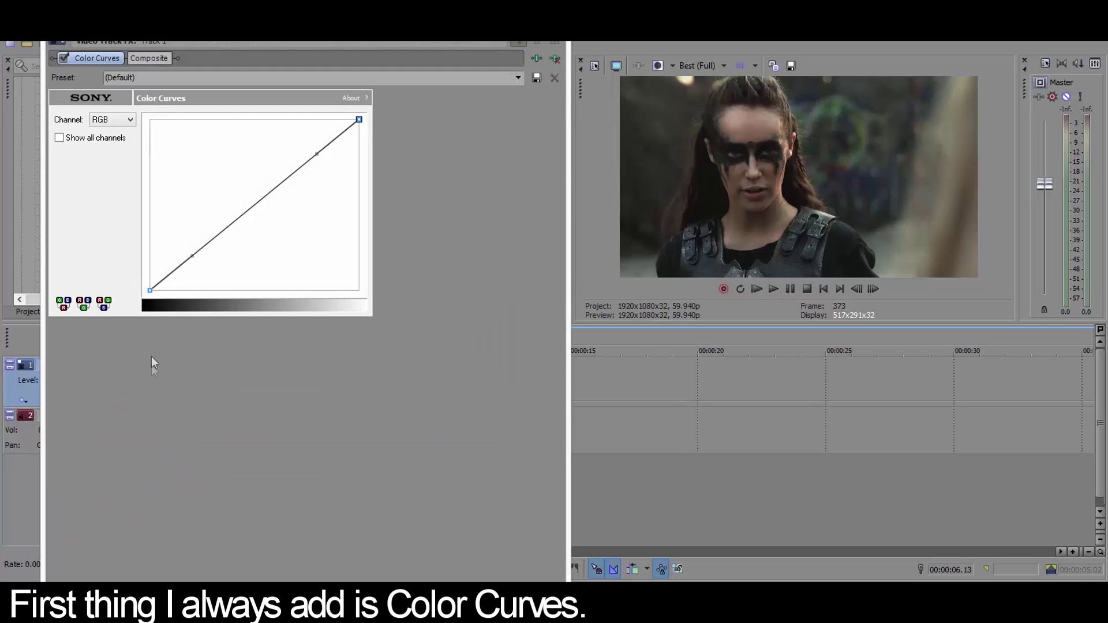
{"action": "left_click_drag", "start_coordinate": [309, 149], "coordinate": [240, 130]}
{"action": "left_click_drag", "start_coordinate": [192, 256], "coordinate": [202, 284]}
{"action": "mouse_move", "coordinate": [241, 131]}
{"action": "left_mouse_down"}
{"action": "mouse_move", "coordinate": [304, 136]}
{"action": "mouse_move", "coordinate": [216, 129]}
{"action": "mouse_move", "coordinate": [224, 123]}
{"action": "left_mouse_up"}
{"action": "left_click_drag", "start_coordinate": [205, 283], "coordinate": [218, 275]}
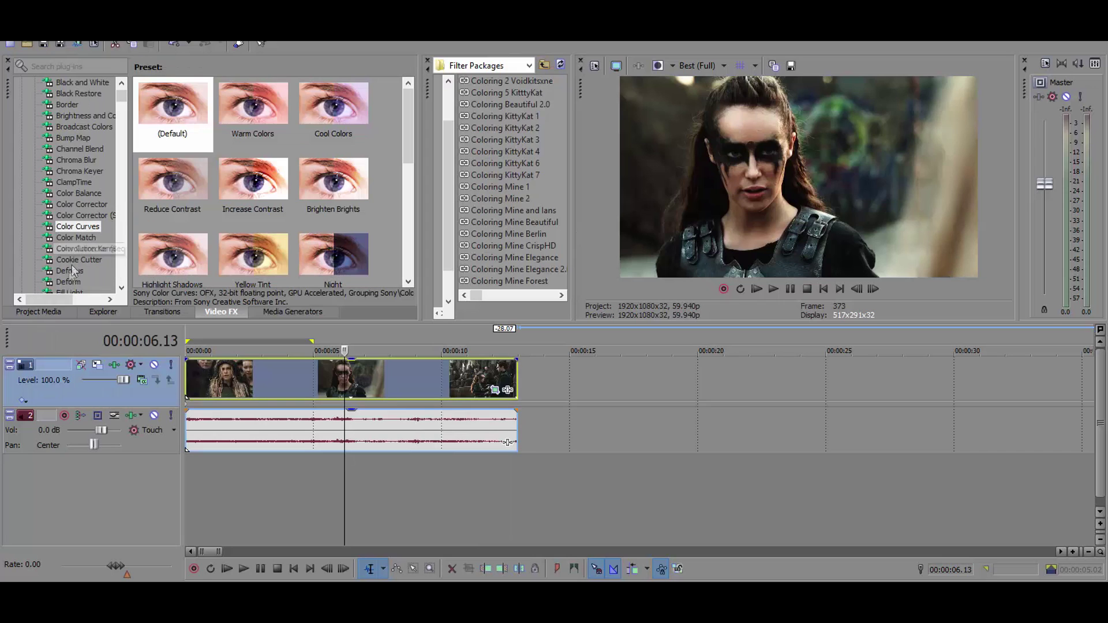
Step: Try a default Color Corrector on the video track with shifted low, mid and high color wheels, and remove it from the chain
{"action": "left_click_drag", "start_coordinate": [51, 298], "coordinate": [64, 299]}
{"action": "left_click", "coordinate": [64, 206]}
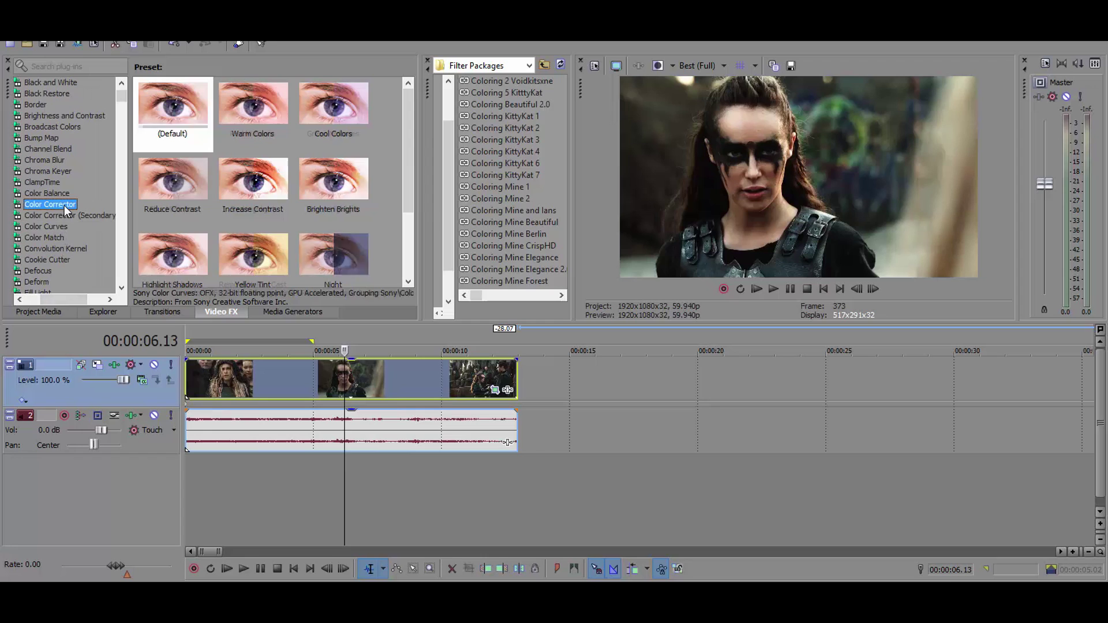
{"action": "left_click_drag", "start_coordinate": [172, 112], "coordinate": [137, 392]}
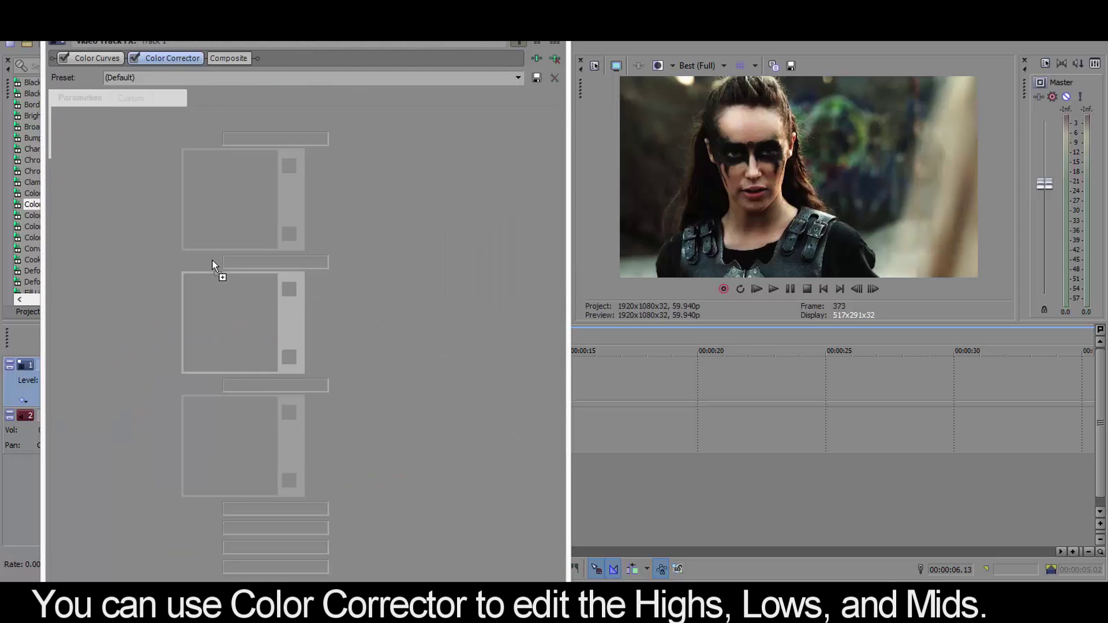
{"action": "mouse_move", "coordinate": [231, 322]}
{"action": "left_mouse_down"}
{"action": "mouse_move", "coordinate": [237, 307]}
{"action": "mouse_move", "coordinate": [242, 329]}
{"action": "left_mouse_up"}
{"action": "mouse_move", "coordinate": [231, 446]}
{"action": "left_mouse_down"}
{"action": "mouse_move", "coordinate": [237, 455]}
{"action": "mouse_move", "coordinate": [224, 440]}
{"action": "left_mouse_up"}
{"action": "left_click_drag", "start_coordinate": [226, 313], "coordinate": [227, 326]}
{"action": "left_click_drag", "start_coordinate": [240, 202], "coordinate": [226, 199]}
{"action": "left_click", "coordinate": [554, 60]}
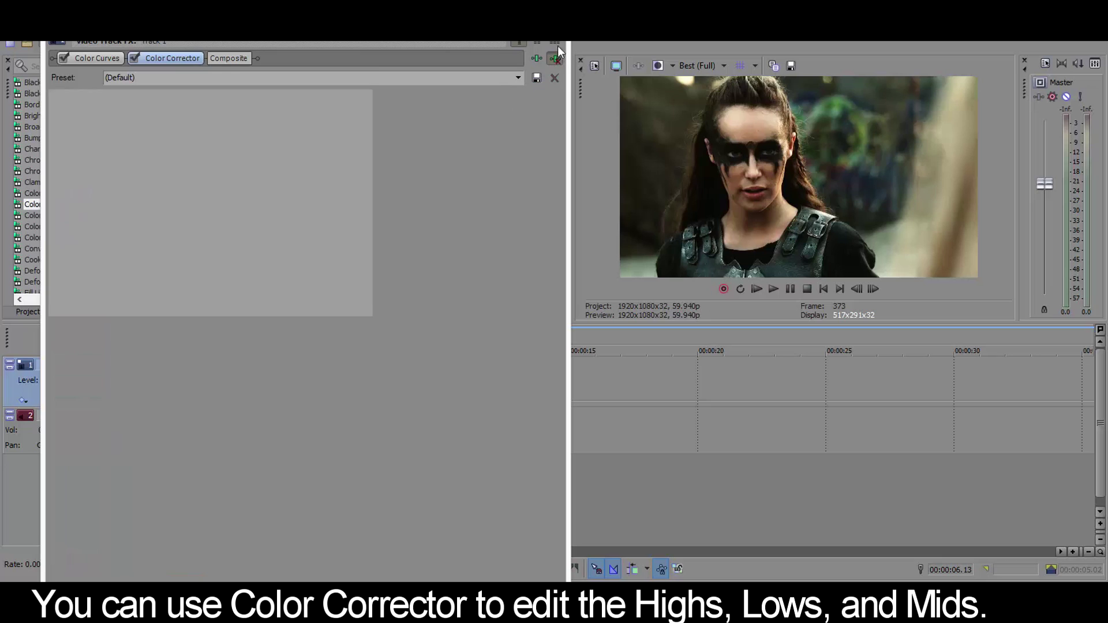
{"action": "left_click", "coordinate": [558, 47]}
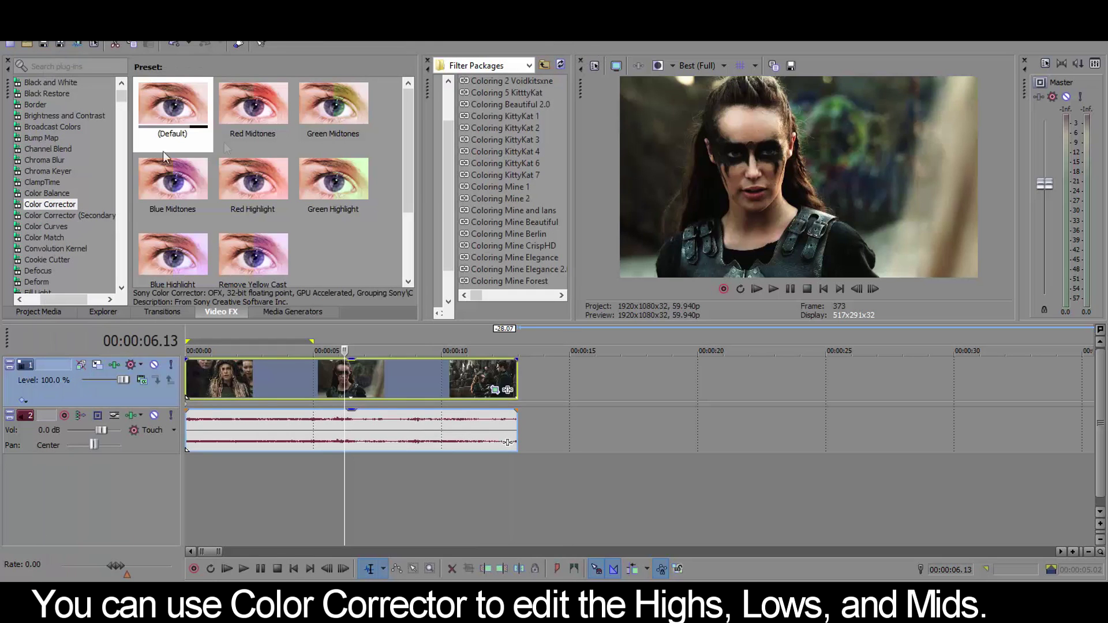
Step: Add a second default Color Curves effect to the video track and bend its Red channel curve slightly downward
{"action": "left_click", "coordinate": [51, 226]}
{"action": "left_click_drag", "start_coordinate": [50, 227], "coordinate": [301, 372]}
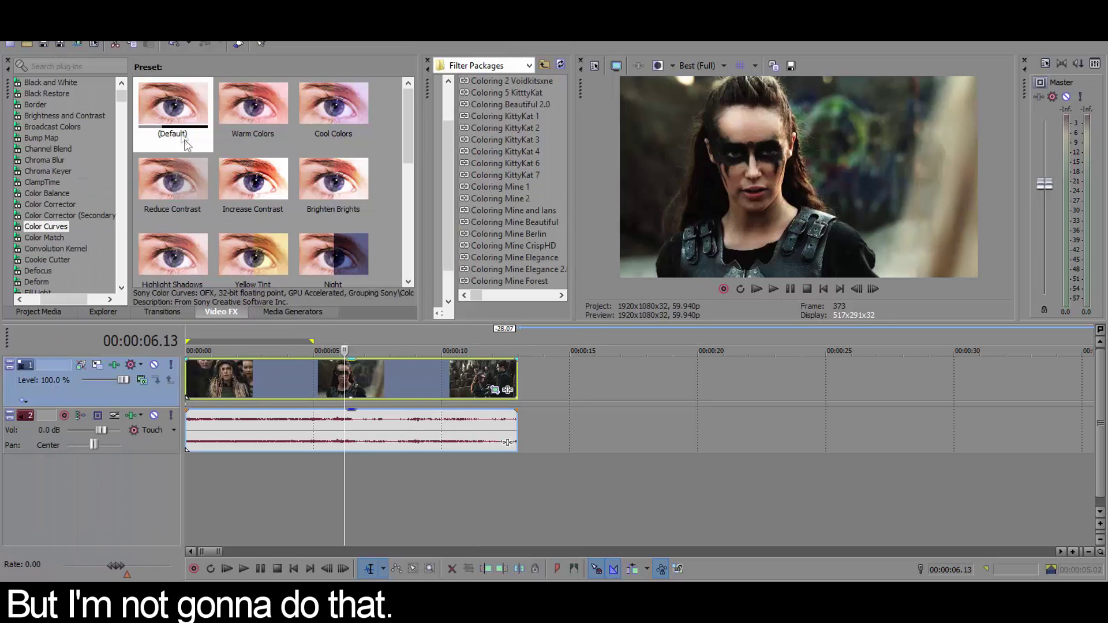
{"action": "left_click_drag", "start_coordinate": [185, 144], "coordinate": [100, 387]}
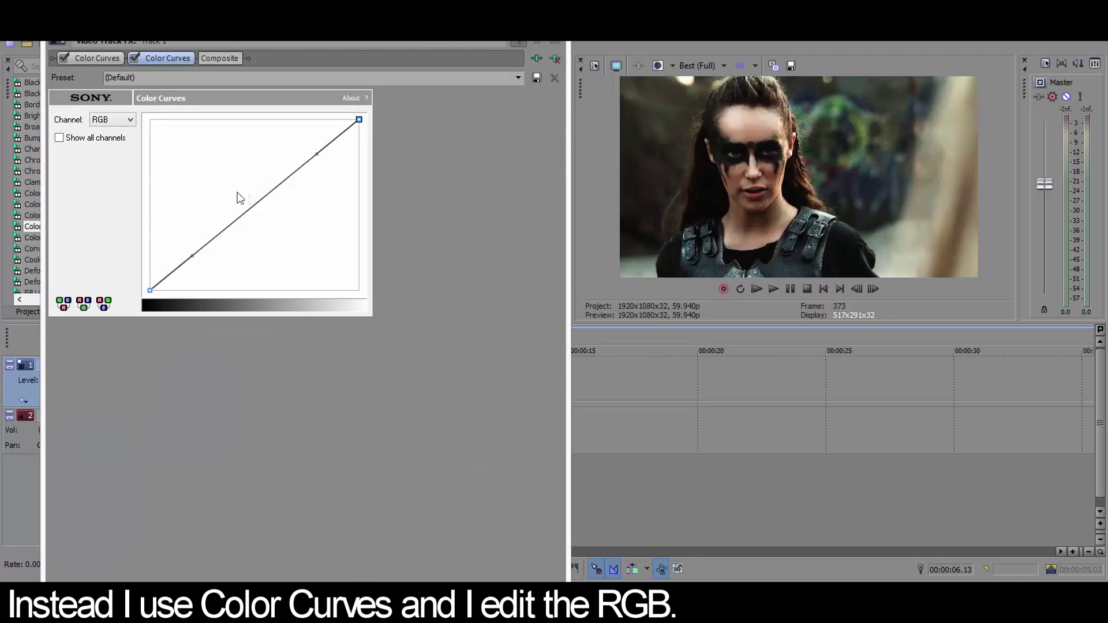
{"action": "left_click", "coordinate": [125, 120]}
{"action": "left_click", "coordinate": [110, 138]}
{"action": "left_click_drag", "start_coordinate": [317, 155], "coordinate": [301, 181]}
{"action": "mouse_move", "coordinate": [192, 256]}
{"action": "left_mouse_down"}
{"action": "mouse_move", "coordinate": [211, 265]}
{"action": "mouse_move", "coordinate": [205, 244]}
{"action": "mouse_move", "coordinate": [185, 240]}
{"action": "mouse_move", "coordinate": [200, 262]}
{"action": "left_mouse_up"}
Step: Lower the highlights and raise the shadows of the Green curve, and lower the highlights of the Blue curve
{"action": "left_click", "coordinate": [124, 120]}
{"action": "left_click", "coordinate": [110, 150]}
{"action": "mouse_move", "coordinate": [317, 154]}
{"action": "left_mouse_down"}
{"action": "mouse_move", "coordinate": [302, 146]}
{"action": "mouse_move", "coordinate": [319, 168]}
{"action": "mouse_move", "coordinate": [331, 162]}
{"action": "left_mouse_up"}
{"action": "left_click_drag", "start_coordinate": [201, 262], "coordinate": [191, 240]}
{"action": "left_click", "coordinate": [124, 120]}
{"action": "left_click", "coordinate": [110, 162]}
{"action": "left_click_drag", "start_coordinate": [315, 152], "coordinate": [326, 166]}
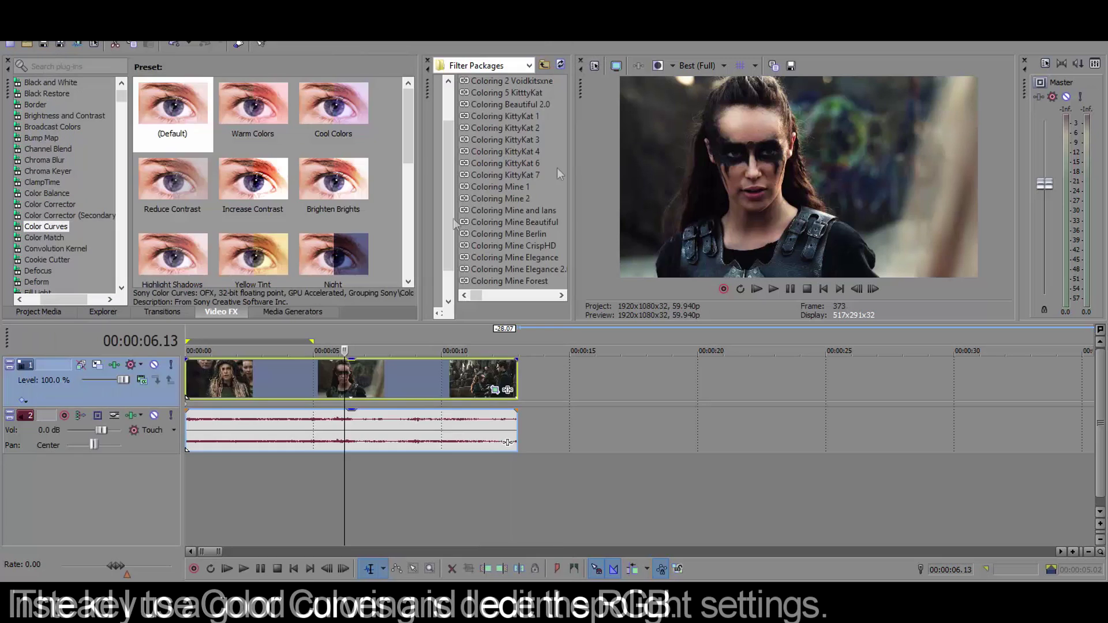
Step: Add NewBlue V3 Spotlight with the Reset to None preset to the video track
{"action": "scroll", "coordinate": [71, 255], "scroll_direction": "down", "scroll_amount": 8}
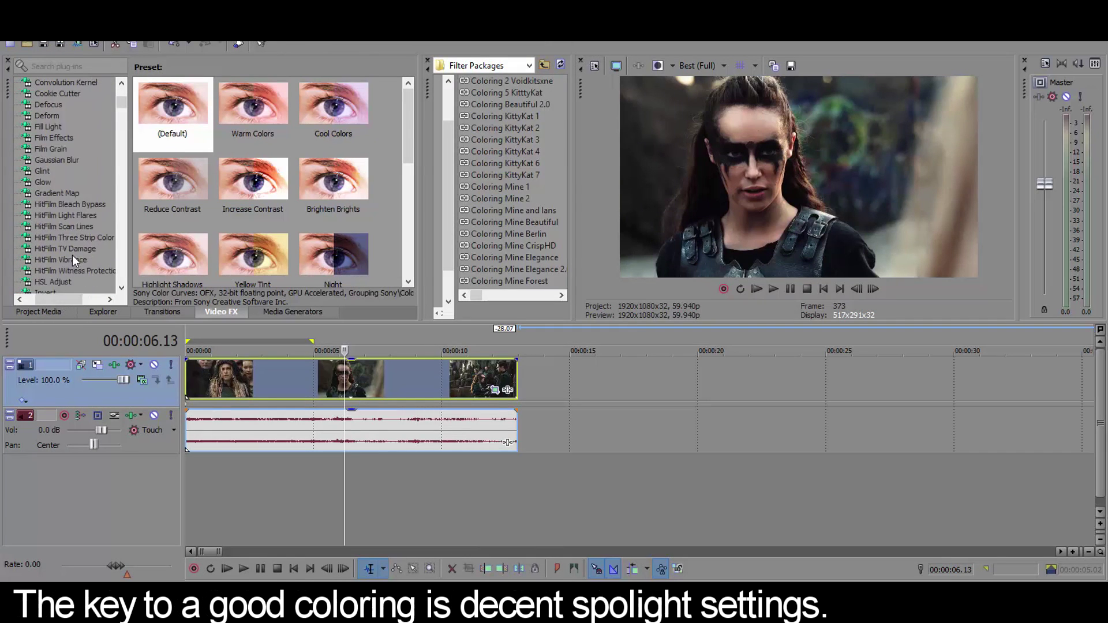
{"action": "scroll", "coordinate": [85, 252], "scroll_direction": "down", "scroll_amount": 10}
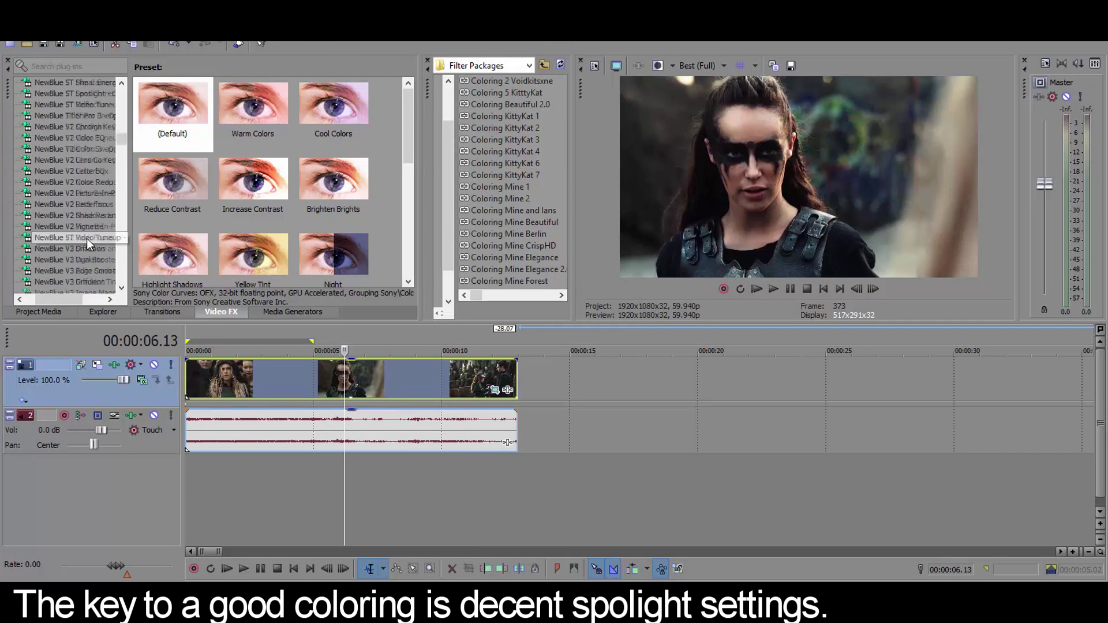
{"action": "scroll", "coordinate": [94, 241], "scroll_direction": "down", "scroll_amount": 1}
{"action": "left_click", "coordinate": [92, 206]}
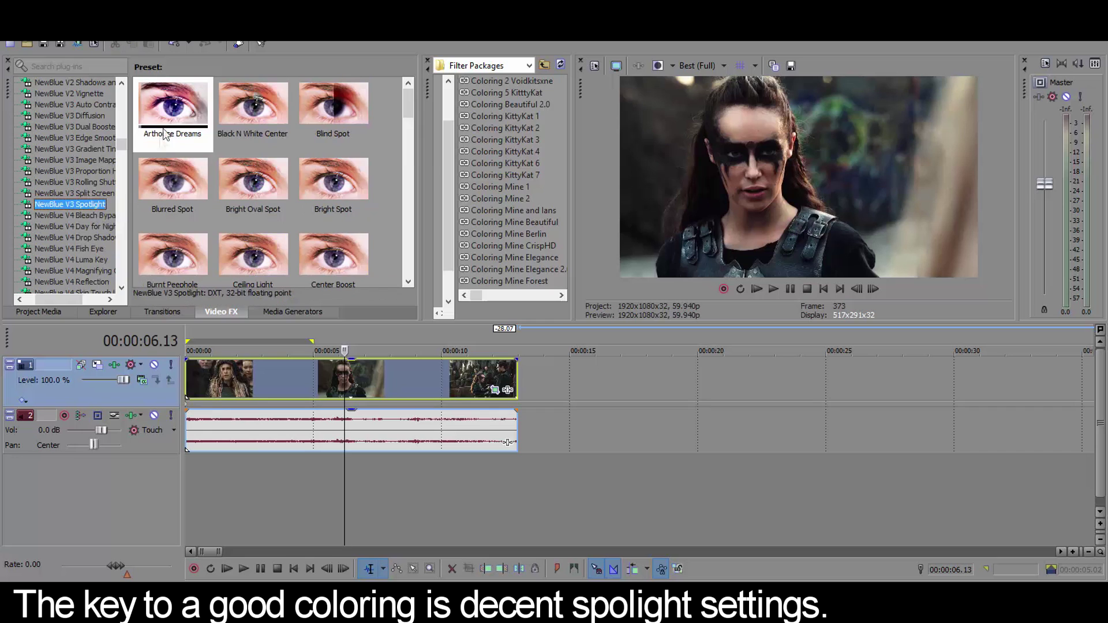
{"action": "left_click_drag", "start_coordinate": [407, 116], "coordinate": [408, 223]}
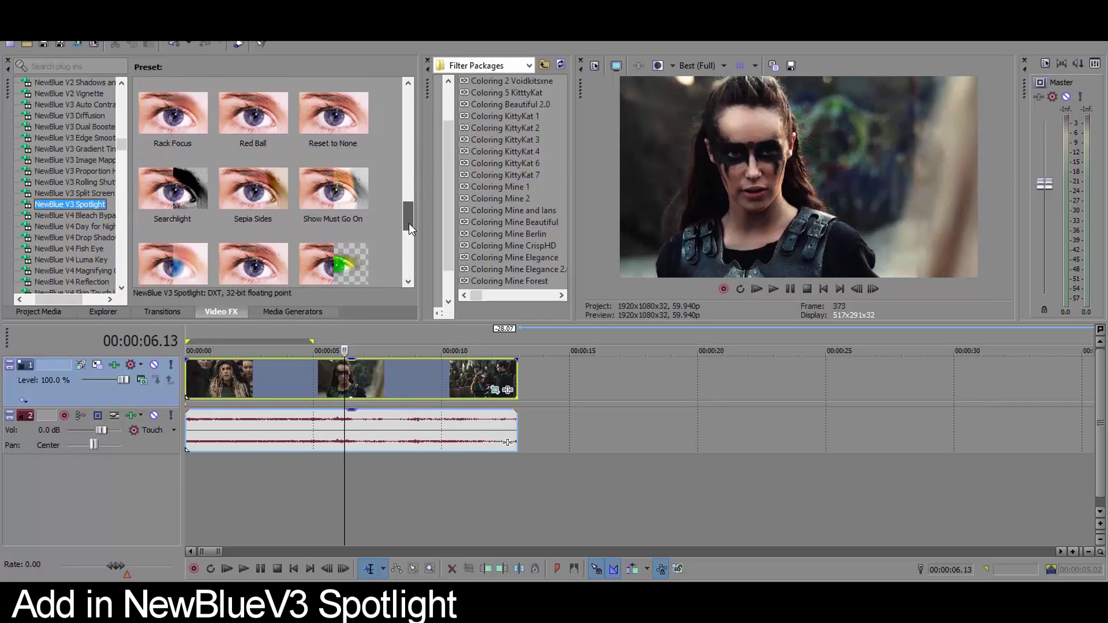
{"action": "left_click_drag", "start_coordinate": [333, 104], "coordinate": [136, 403]}
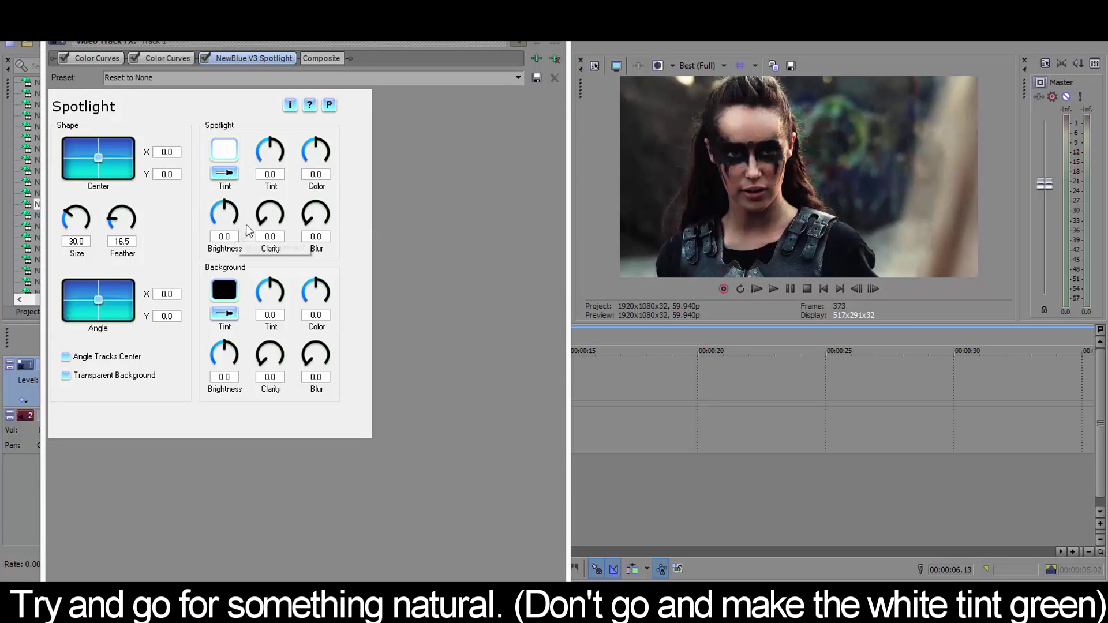
Step: Set the spotlight's tint to 44.9, color 30.1, brightness 18.7 and clarity 12.3, and the background's tint to -16.9, color -36.0 and brightness -24.4
{"action": "left_click_drag", "start_coordinate": [121, 218], "coordinate": [162, 236]}
{"action": "left_click_drag", "start_coordinate": [279, 144], "coordinate": [329, 141]}
{"action": "left_click_drag", "start_coordinate": [317, 292], "coordinate": [312, 283]}
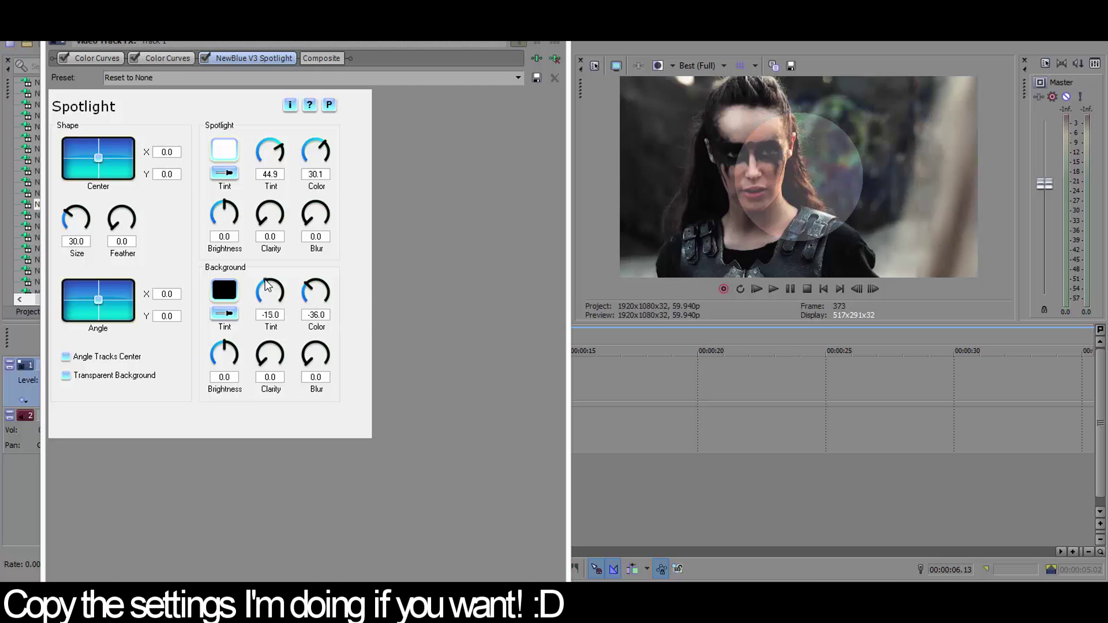
{"action": "left_click_drag", "start_coordinate": [270, 290], "coordinate": [265, 284]}
{"action": "left_click_drag", "start_coordinate": [218, 356], "coordinate": [223, 347]}
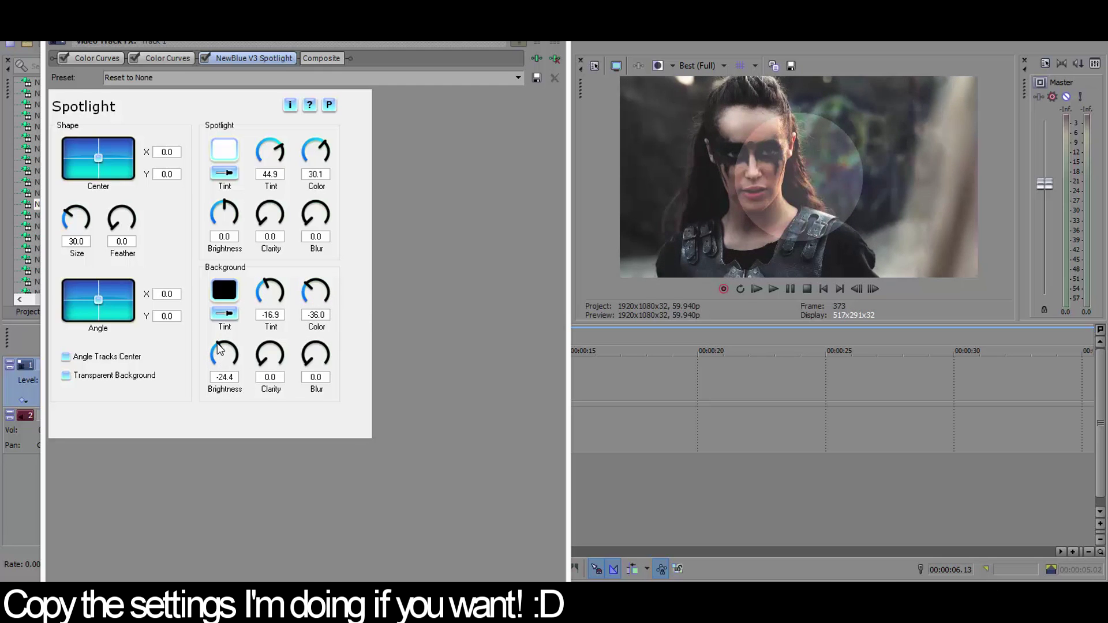
{"action": "left_click_drag", "start_coordinate": [229, 209], "coordinate": [260, 224]}
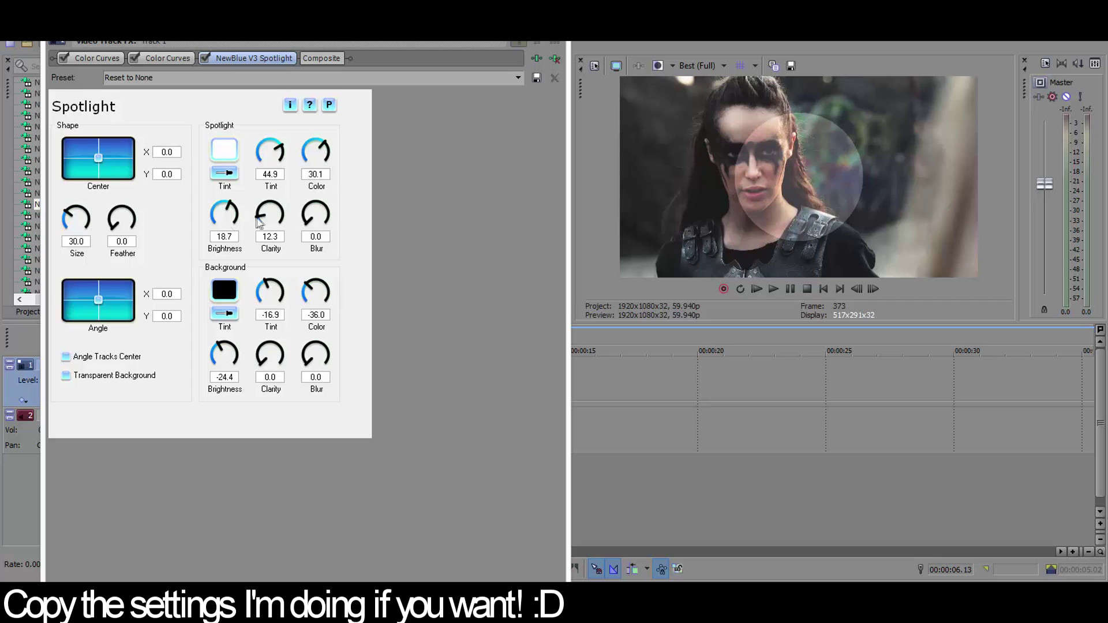
Step: Set Spotlight size 63.4, feather 50.0, center -2.3/67.4, angle 100.0/-11.6 with Angle Tracks Center, spotlight tint 23.9 and background color -20.7
{"action": "left_click_drag", "start_coordinate": [76, 218], "coordinate": [119, 213]}
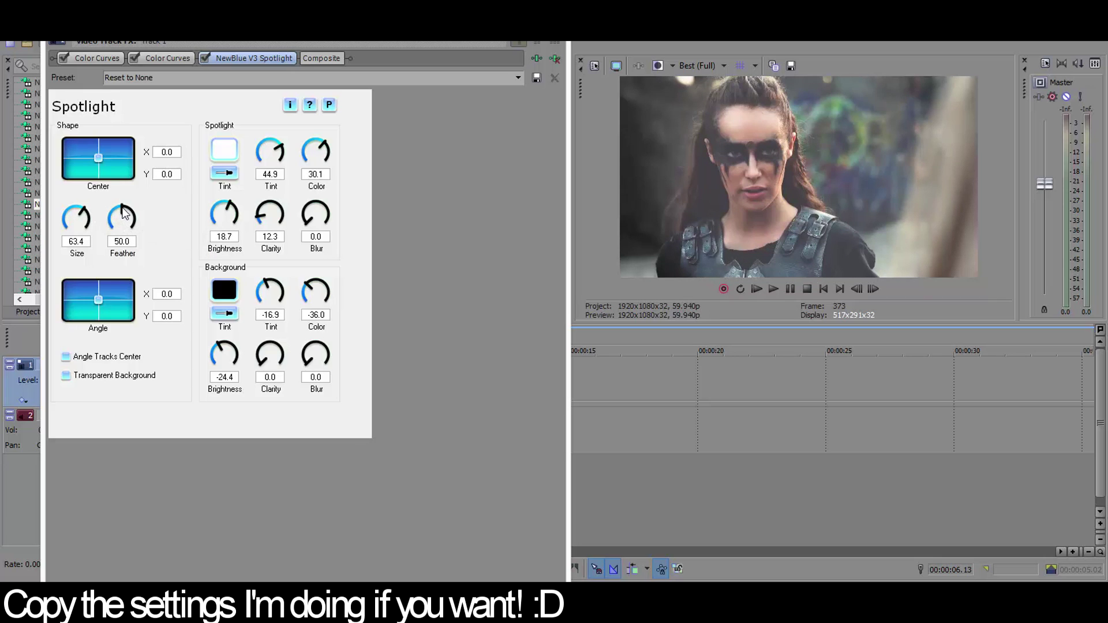
{"action": "left_click_drag", "start_coordinate": [98, 299], "coordinate": [129, 302]}
{"action": "mouse_move", "coordinate": [99, 157]}
{"action": "left_mouse_down"}
{"action": "mouse_move", "coordinate": [96, 137]}
{"action": "mouse_move", "coordinate": [96, 149]}
{"action": "left_mouse_up"}
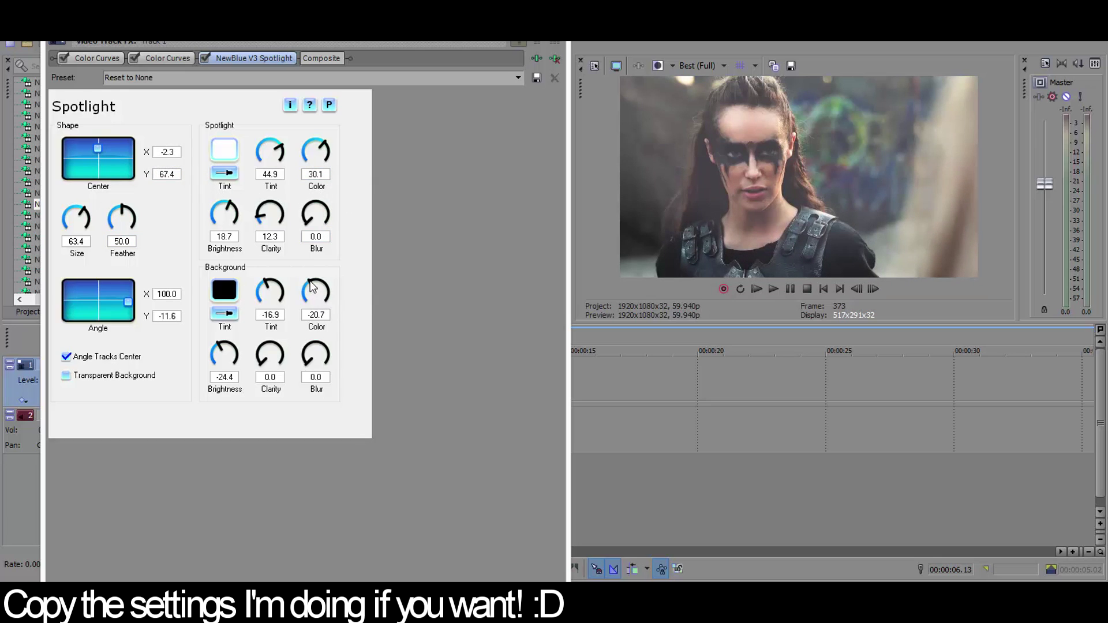
{"action": "left_click_drag", "start_coordinate": [279, 144], "coordinate": [280, 143]}
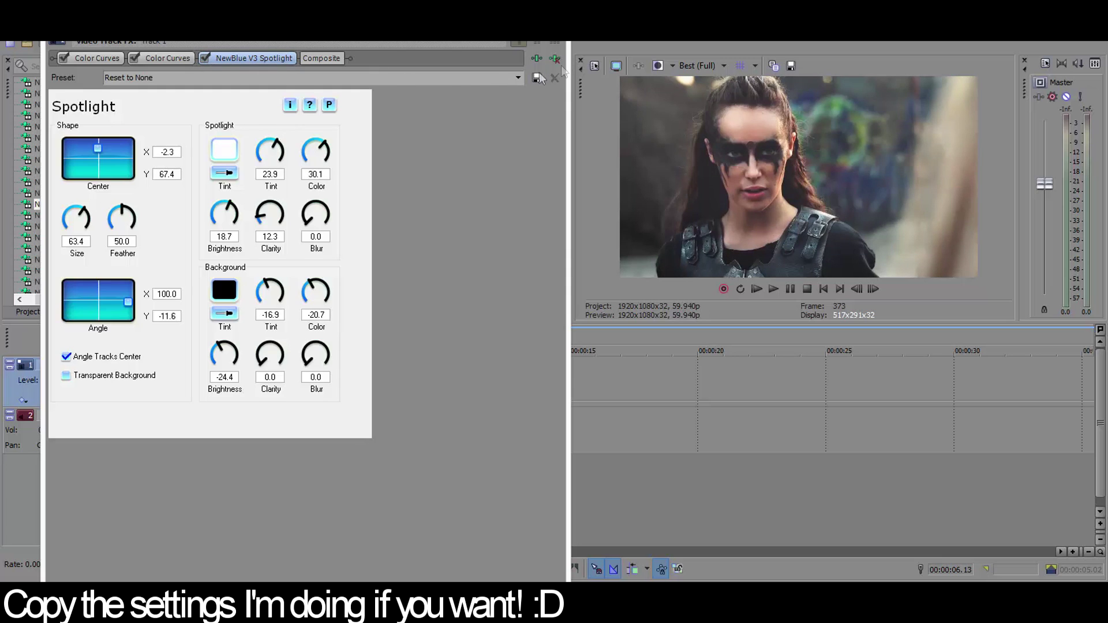
{"action": "left_click", "coordinate": [557, 42]}
Step: Try NewBlue V6 Color Replace with the Reset to None preset on the video track
{"action": "left_click_drag", "start_coordinate": [61, 299], "coordinate": [65, 294]}
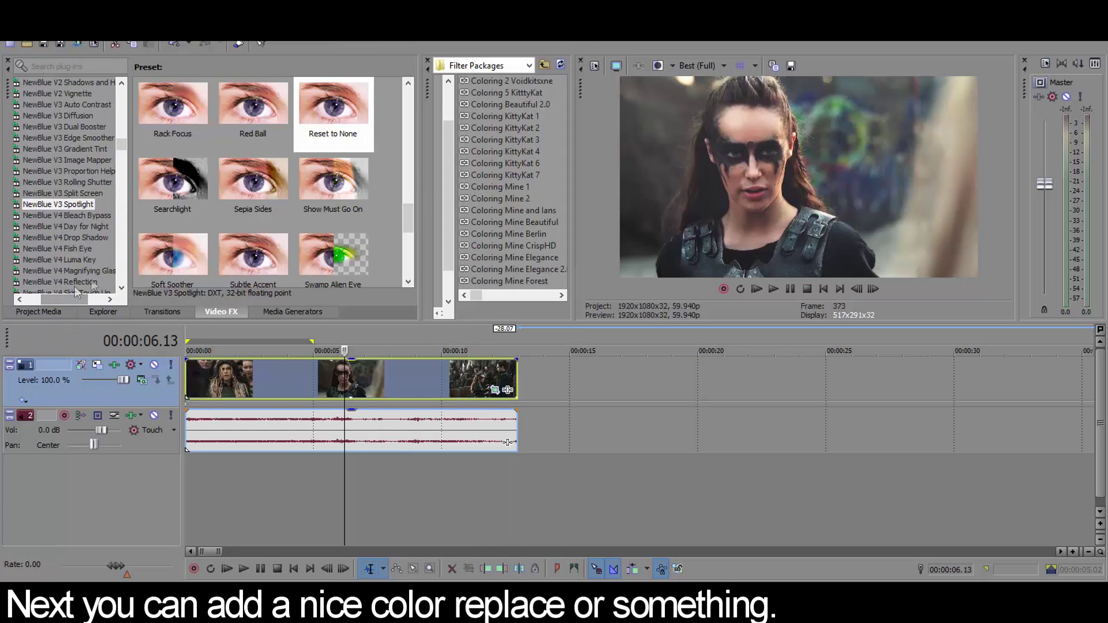
{"action": "scroll", "coordinate": [87, 240], "scroll_direction": "down", "scroll_amount": 6}
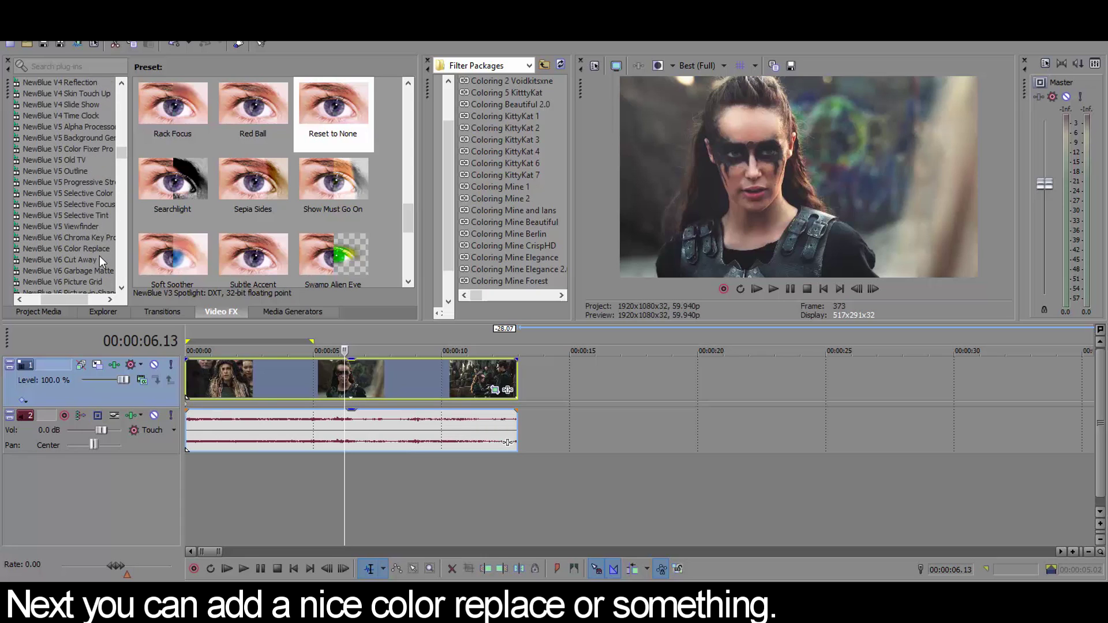
{"action": "left_click", "coordinate": [110, 249]}
{"action": "scroll", "coordinate": [406, 199], "scroll_direction": "down", "scroll_amount": 1}
{"action": "left_click_drag", "start_coordinate": [363, 207], "coordinate": [361, 274]}
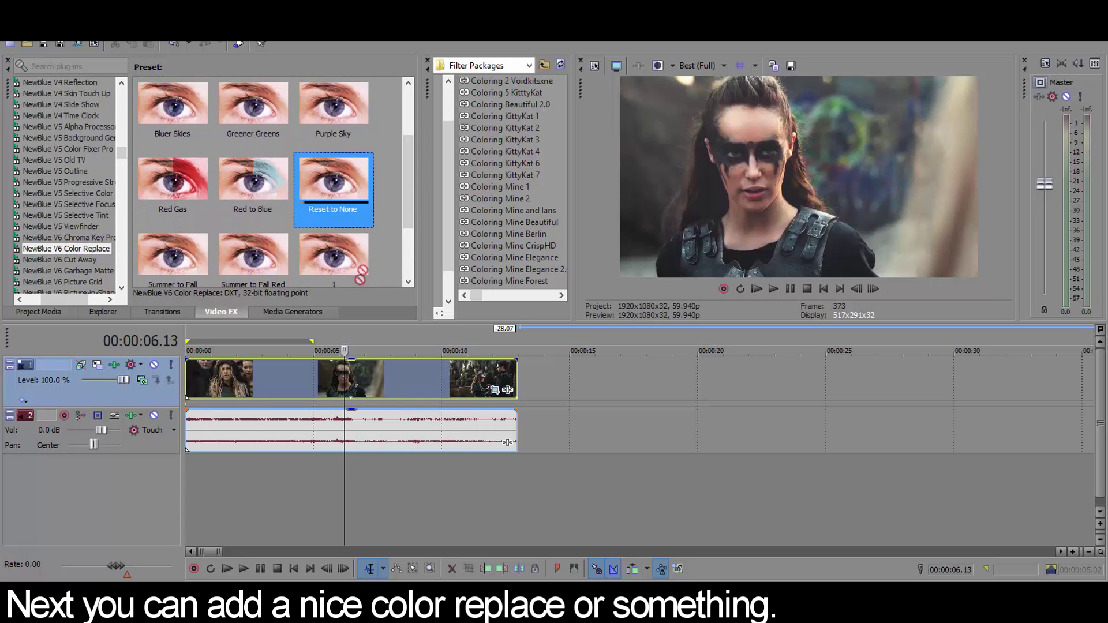
{"action": "left_click_drag", "start_coordinate": [127, 405], "coordinate": [128, 408]}
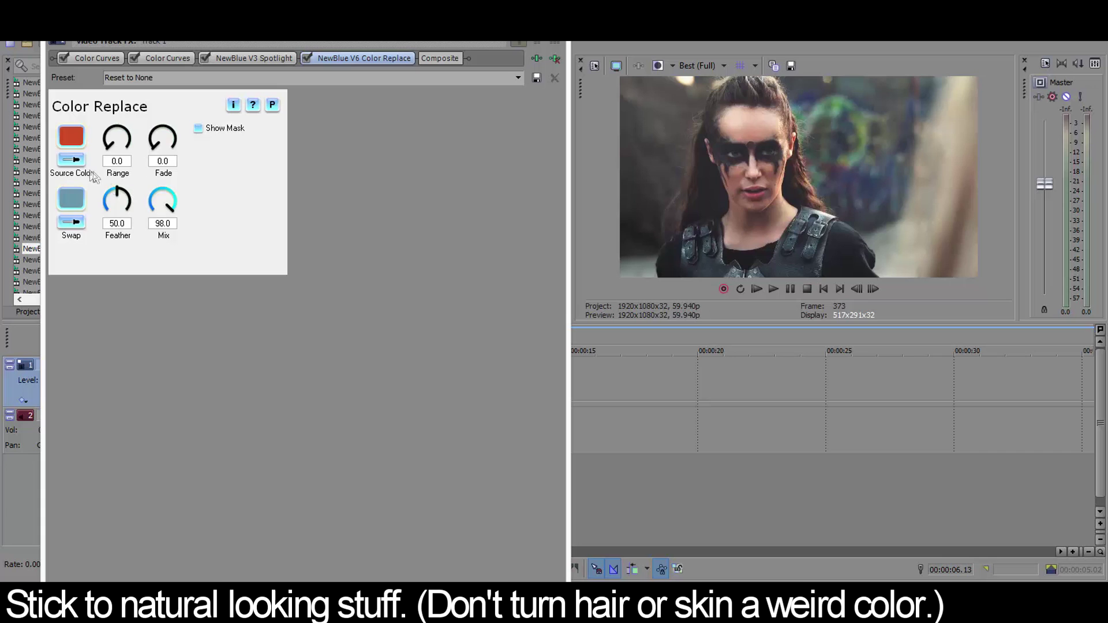
Step: Try replacing a dark color sampled from the preview with range 57.7 and fade 56.1, and remove Color Replace from the chain
{"action": "left_click", "coordinate": [845, 241]}
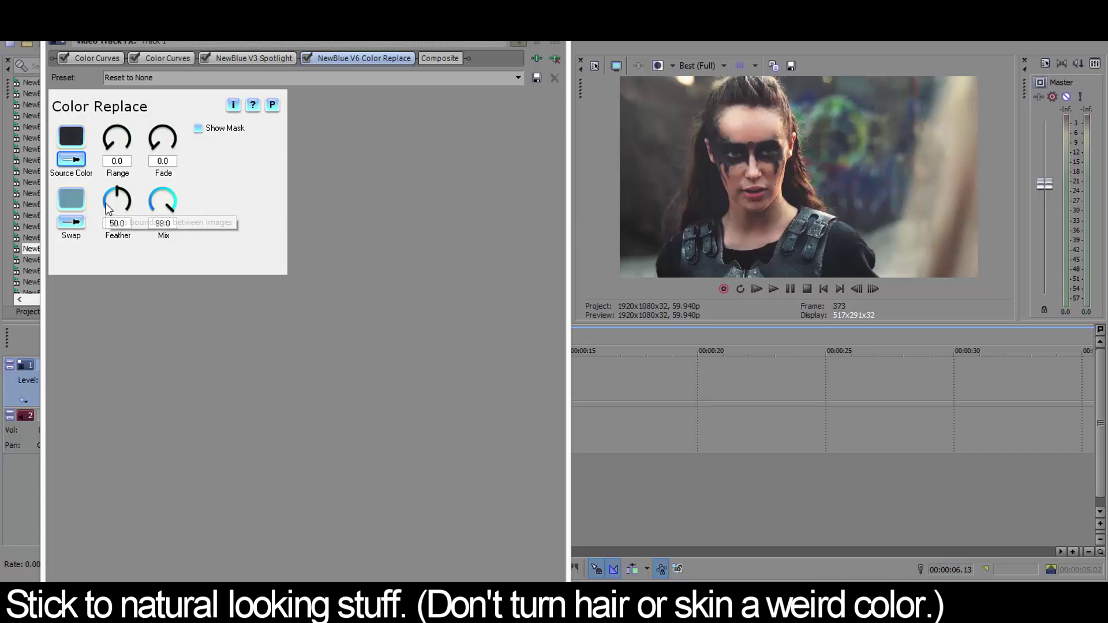
{"action": "left_click", "coordinate": [113, 136]}
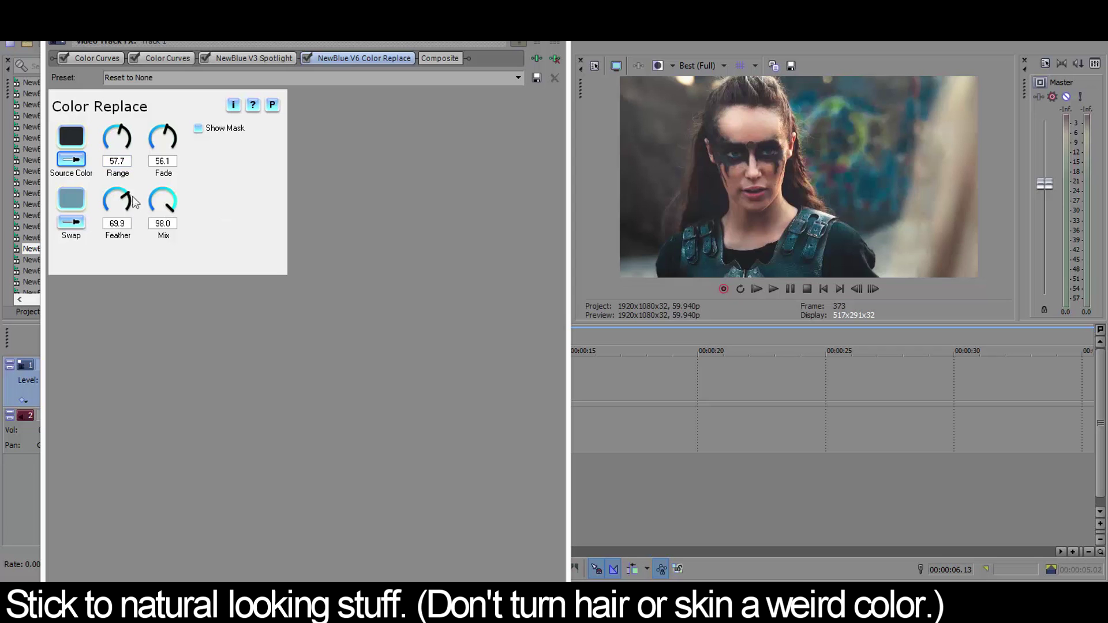
{"action": "left_click", "coordinate": [555, 58]}
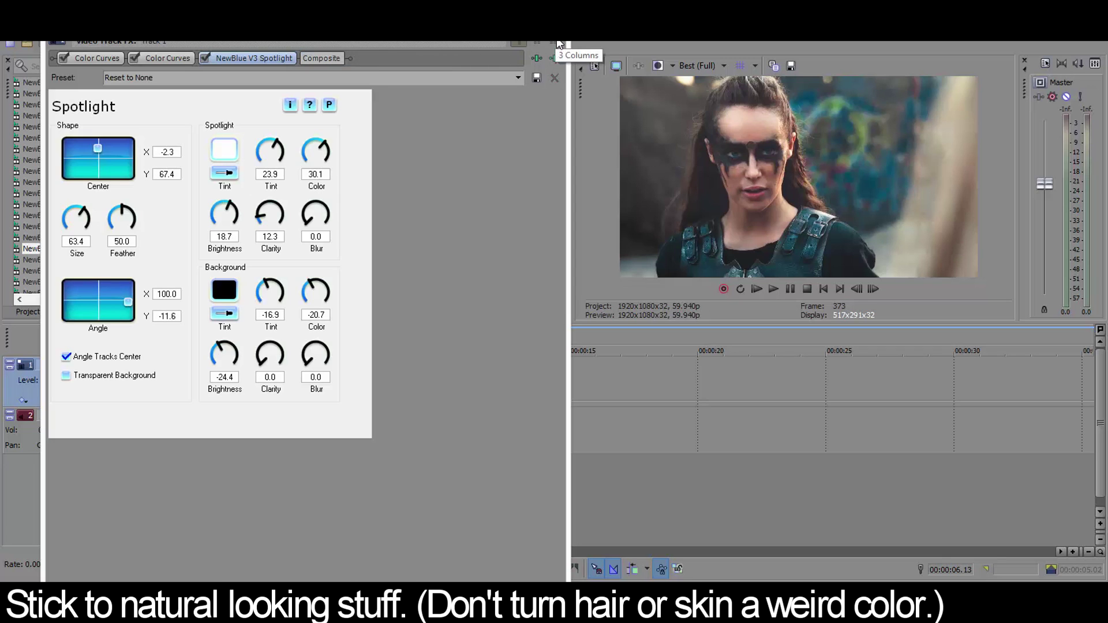
{"action": "left_click", "coordinate": [556, 42]}
Step: Add a default Channel Blend with normalized rows, setting the B coefficient to 0.044 for Red and 0.488 for Green, and Blue's A coefficient to 0.044
{"action": "scroll", "coordinate": [87, 216], "scroll_direction": "down", "scroll_amount": 7}
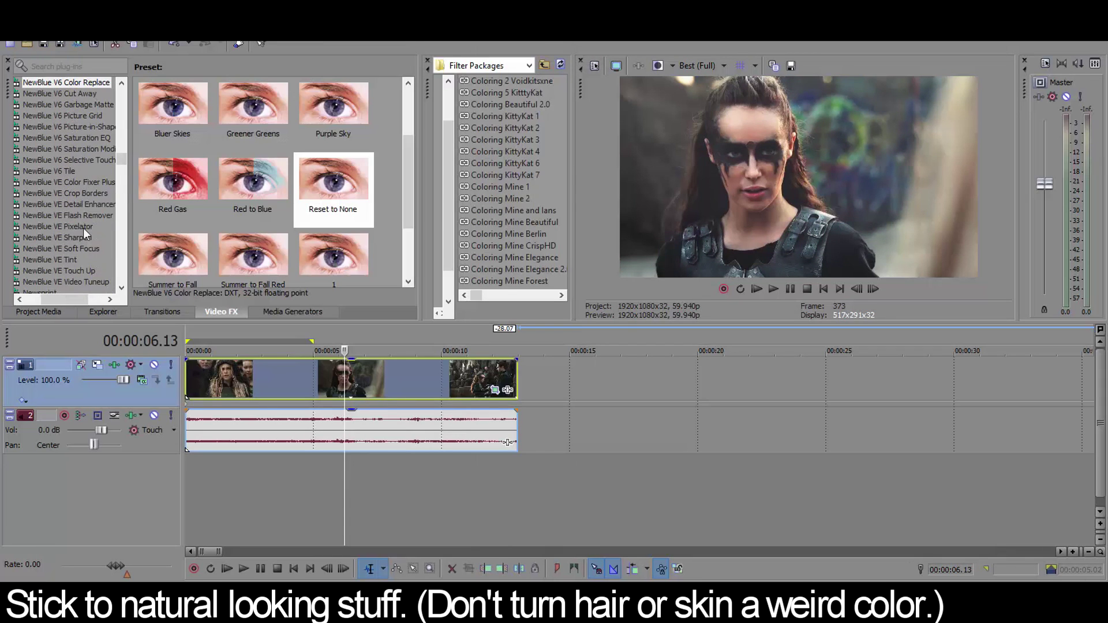
{"action": "scroll", "coordinate": [85, 253], "scroll_direction": "up", "scroll_amount": 15}
{"action": "left_click_drag", "start_coordinate": [55, 179], "coordinate": [116, 381]}
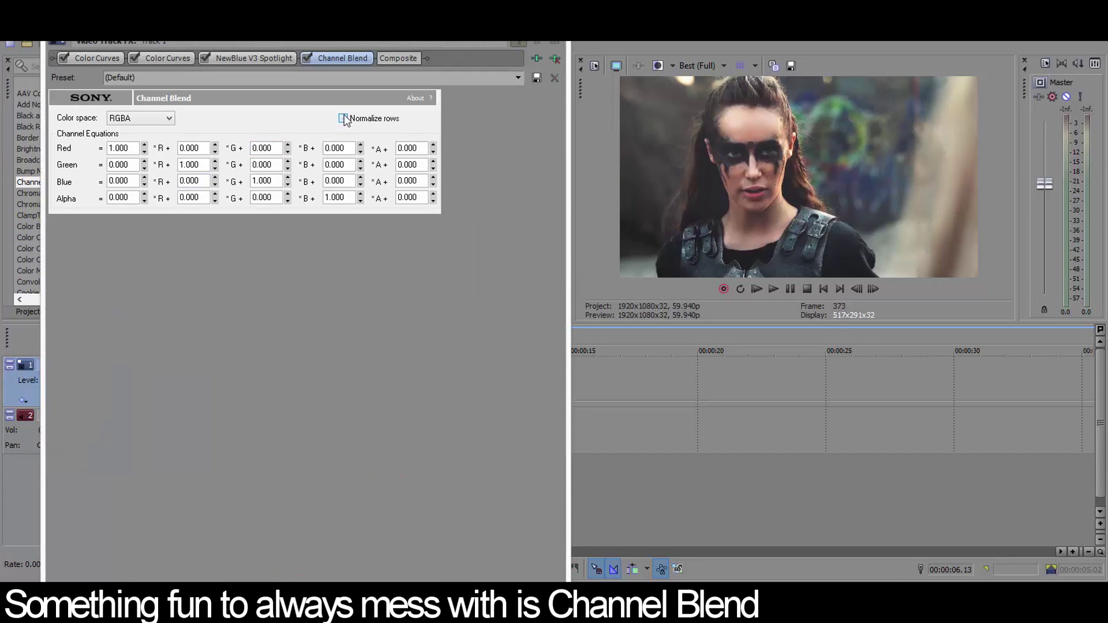
{"action": "left_click_drag", "start_coordinate": [287, 142], "coordinate": [363, 182]}
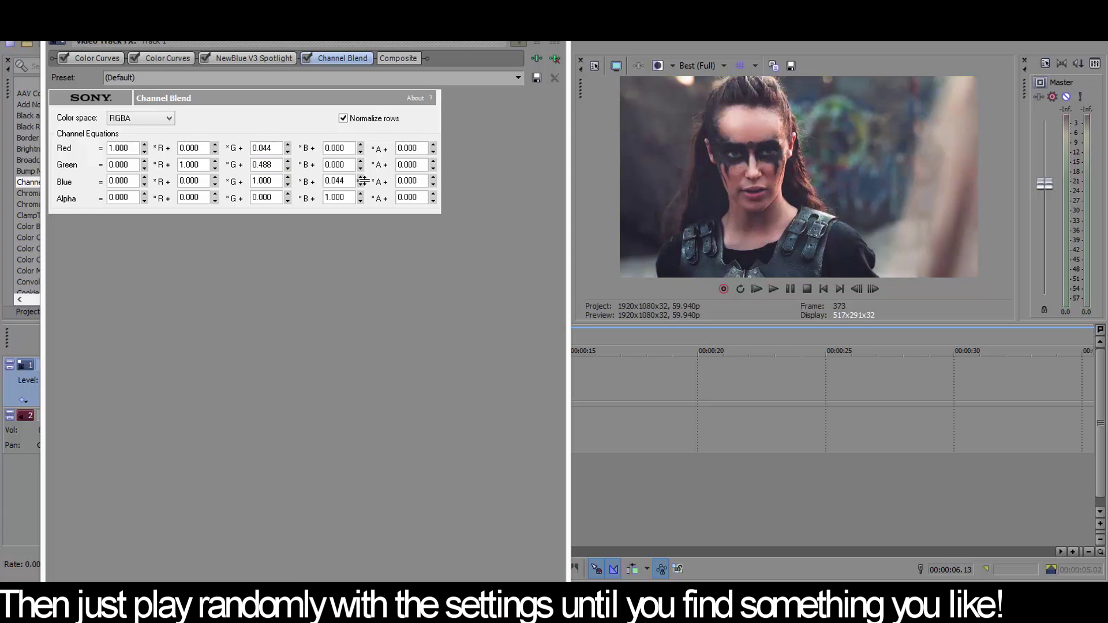
Step: Set the Channel Blend A coefficient to 0.044 for Red and -0.045 for Green, and adjust the G coefficients of both rows
{"action": "left_click_drag", "start_coordinate": [360, 165], "coordinate": [360, 147]}
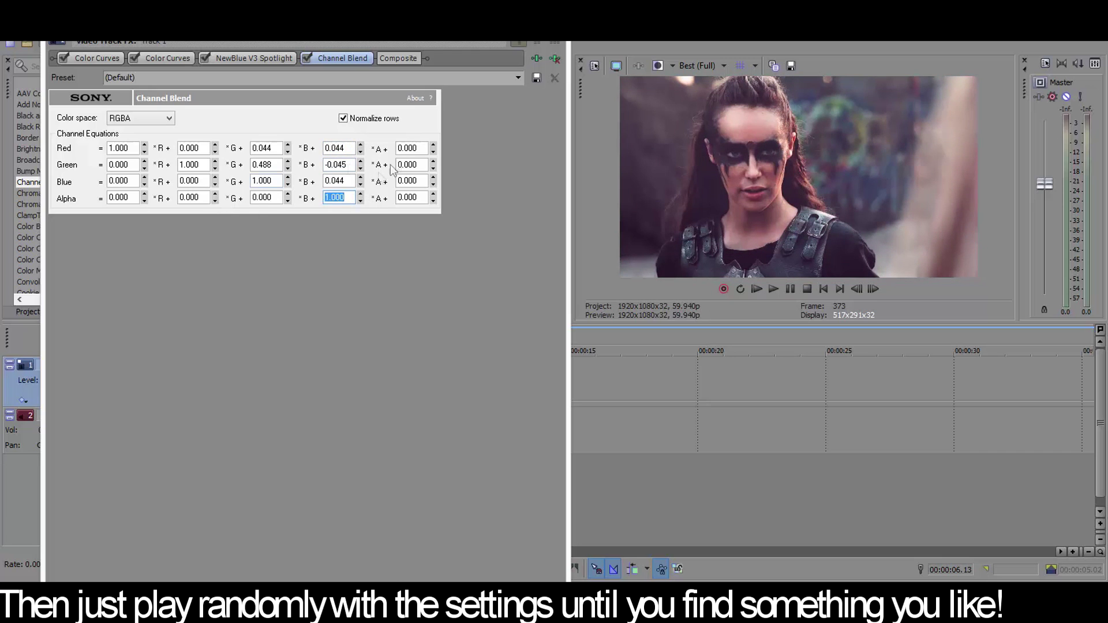
{"action": "left_click_drag", "start_coordinate": [215, 164], "coordinate": [219, 154]}
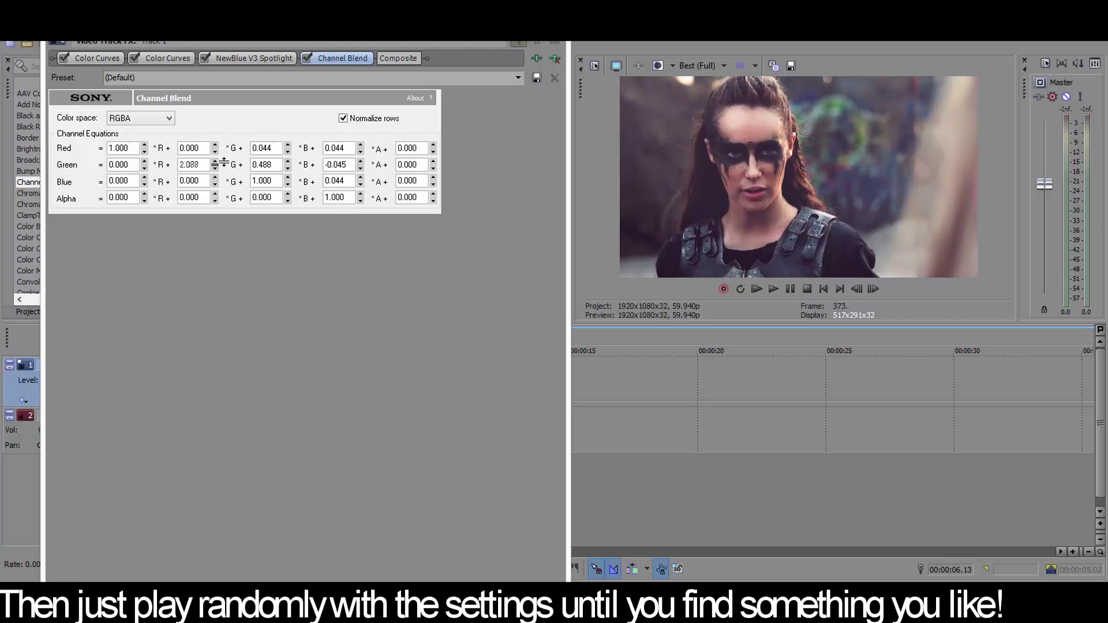
{"action": "left_click_drag", "start_coordinate": [218, 146], "coordinate": [215, 148]}
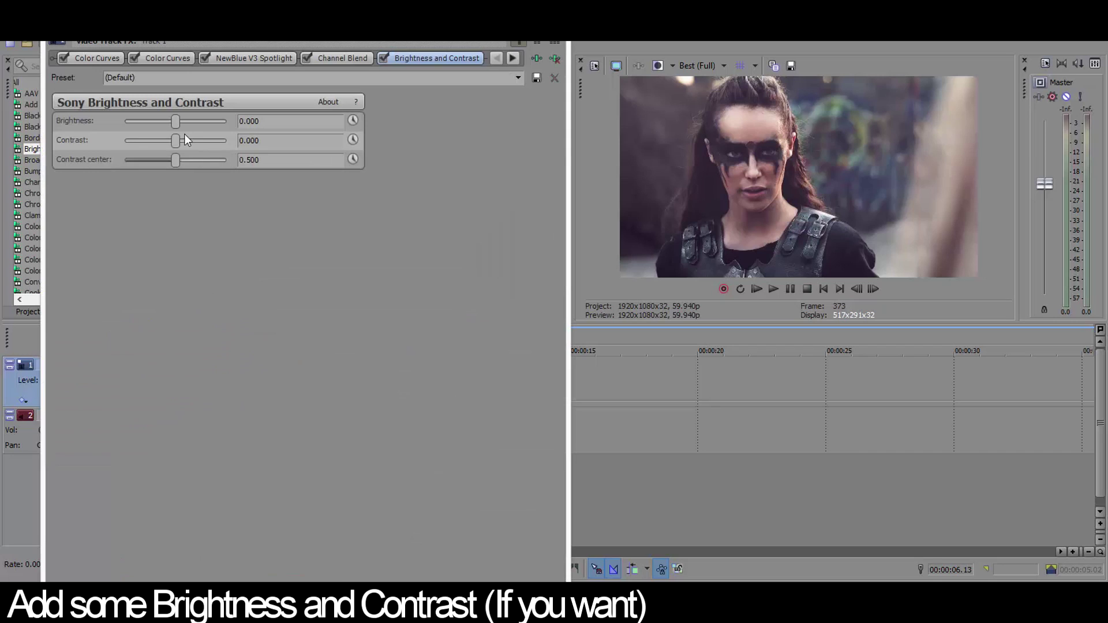
Step: Fine-tune the levels of the video track's Brightness and Contrast effect
{"action": "left_click_drag", "start_coordinate": [175, 121], "coordinate": [177, 122]}
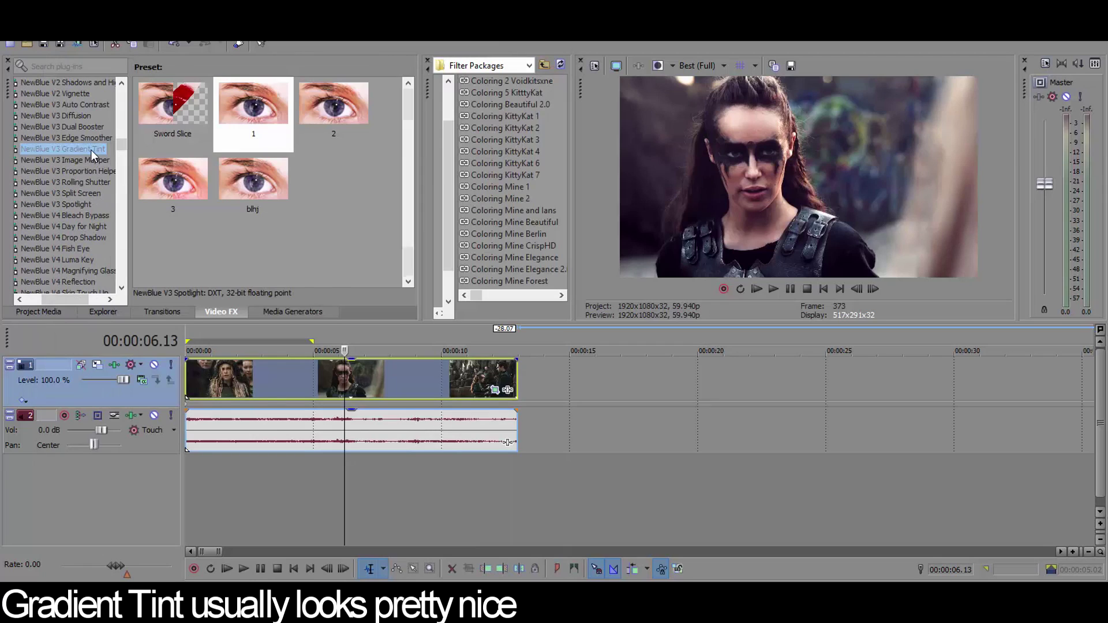
Step: Add NewBlue V3 Gradient Tint to the video track with the Reset to None preset, using a blue first tint and a purple second tint
{"action": "left_click", "coordinate": [91, 150]}
{"action": "left_click_drag", "start_coordinate": [404, 107], "coordinate": [411, 236]}
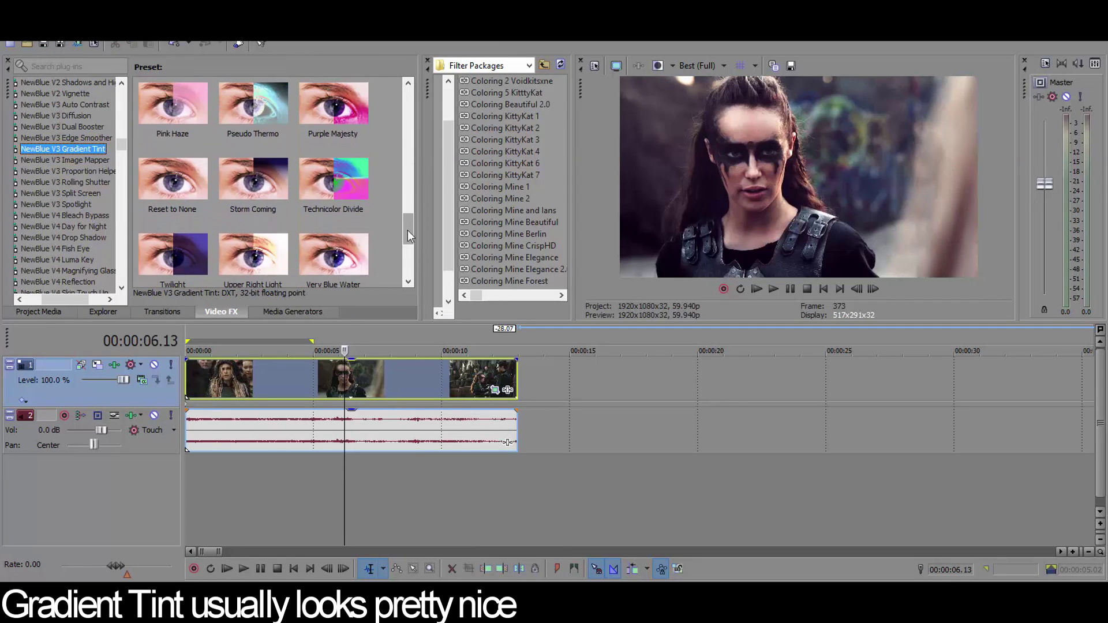
{"action": "left_click_drag", "start_coordinate": [182, 192], "coordinate": [99, 396]}
{"action": "left_click", "coordinate": [76, 305]}
{"action": "left_click", "coordinate": [194, 118]}
{"action": "left_click", "coordinate": [81, 242]}
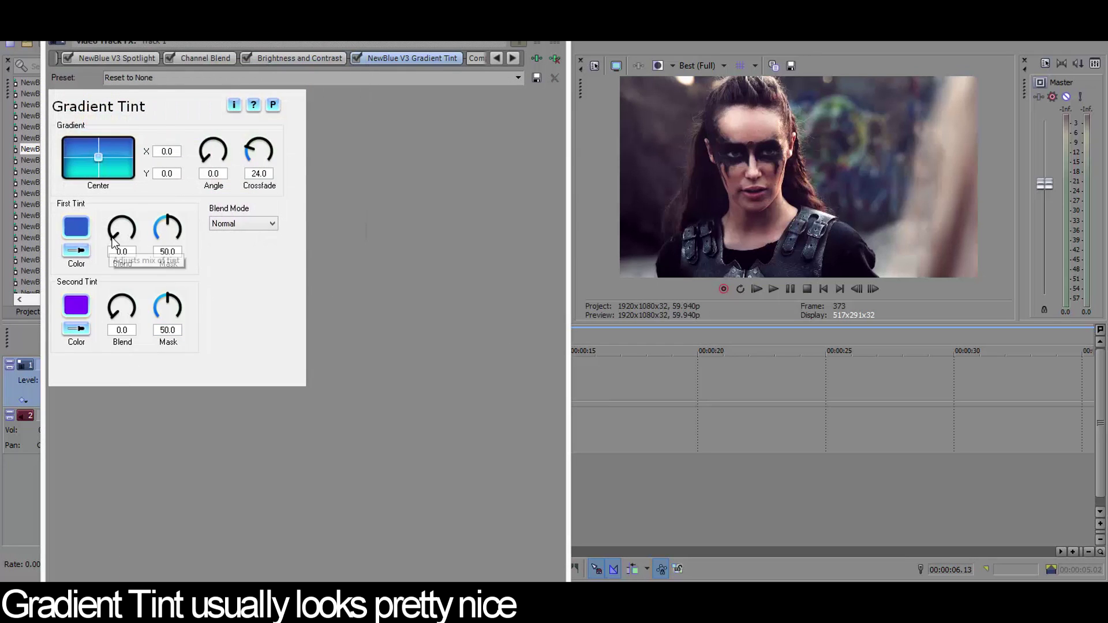
Step: Set the Gradient Tint's first tint to blend 45.0 and mask 78.3, and the second tint to blend 31.8 and mask 63.7
{"action": "left_click_drag", "start_coordinate": [114, 243], "coordinate": [117, 224]}
{"action": "left_click_drag", "start_coordinate": [115, 319], "coordinate": [114, 306]}
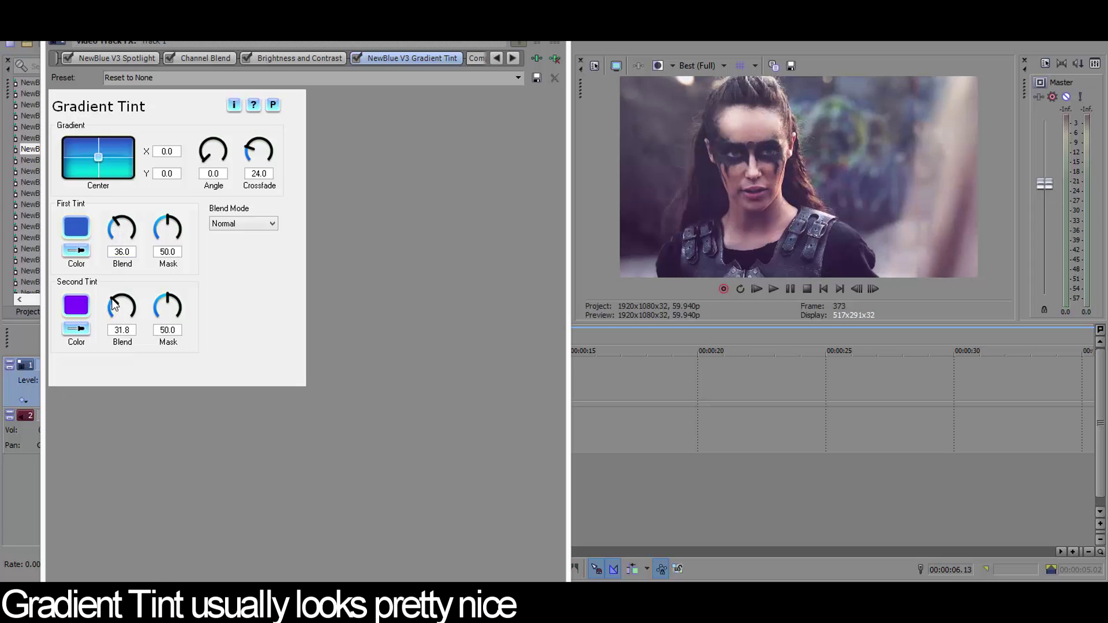
{"action": "left_click_drag", "start_coordinate": [126, 219], "coordinate": [188, 230]}
{"action": "left_click_drag", "start_coordinate": [173, 304], "coordinate": [177, 306]}
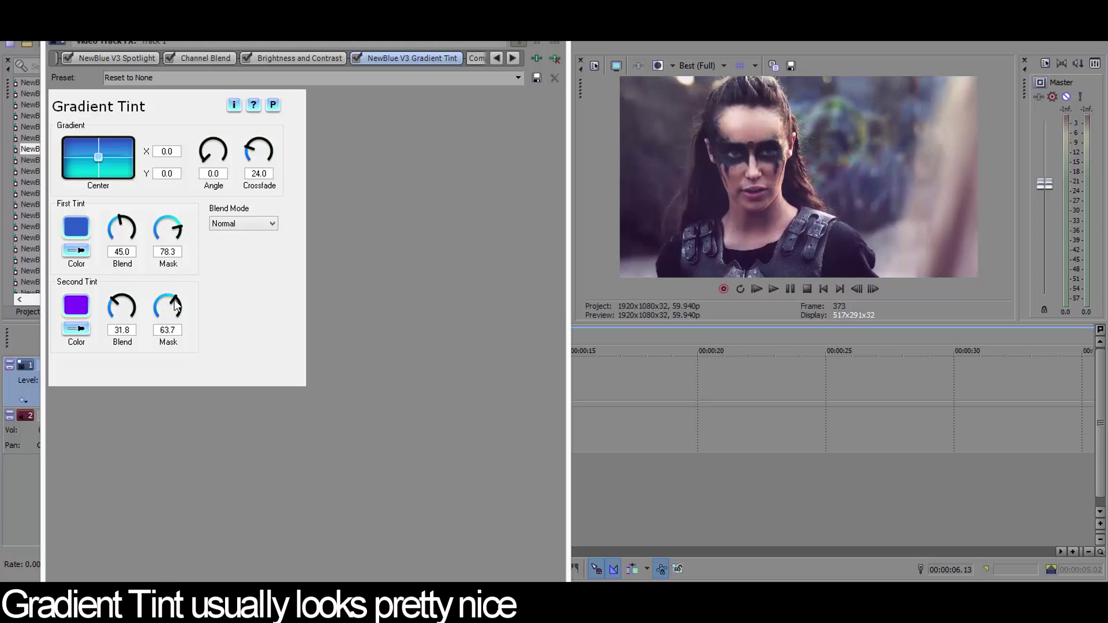
{"action": "left_click", "coordinate": [356, 58]}
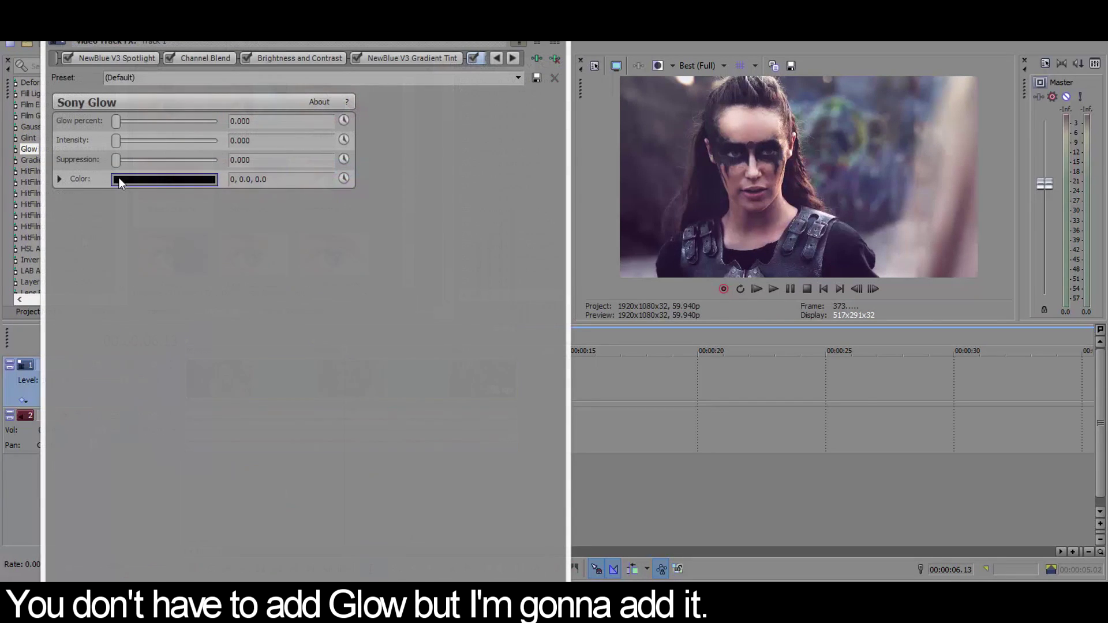
Step: Set the Sony Glow color to white and the glow percent to 0.197, and raise the intensity and suppression slightly
{"action": "left_click", "coordinate": [119, 180]}
{"action": "left_click", "coordinate": [46, 210]}
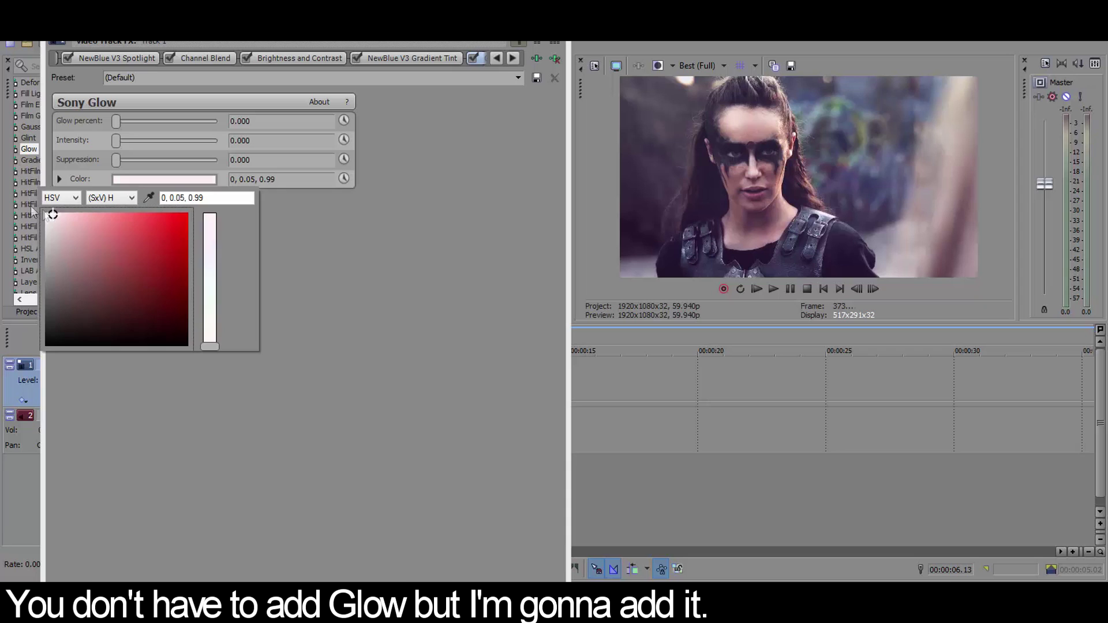
{"action": "left_click_drag", "start_coordinate": [117, 121], "coordinate": [133, 122]}
{"action": "left_click_drag", "start_coordinate": [233, 126], "coordinate": [126, 164]}
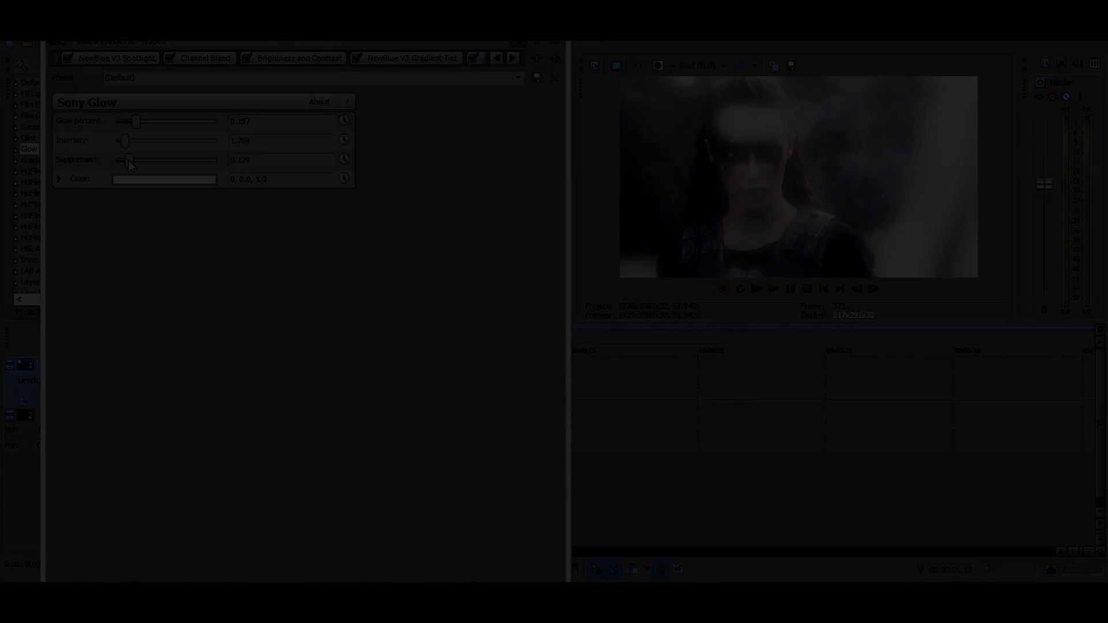